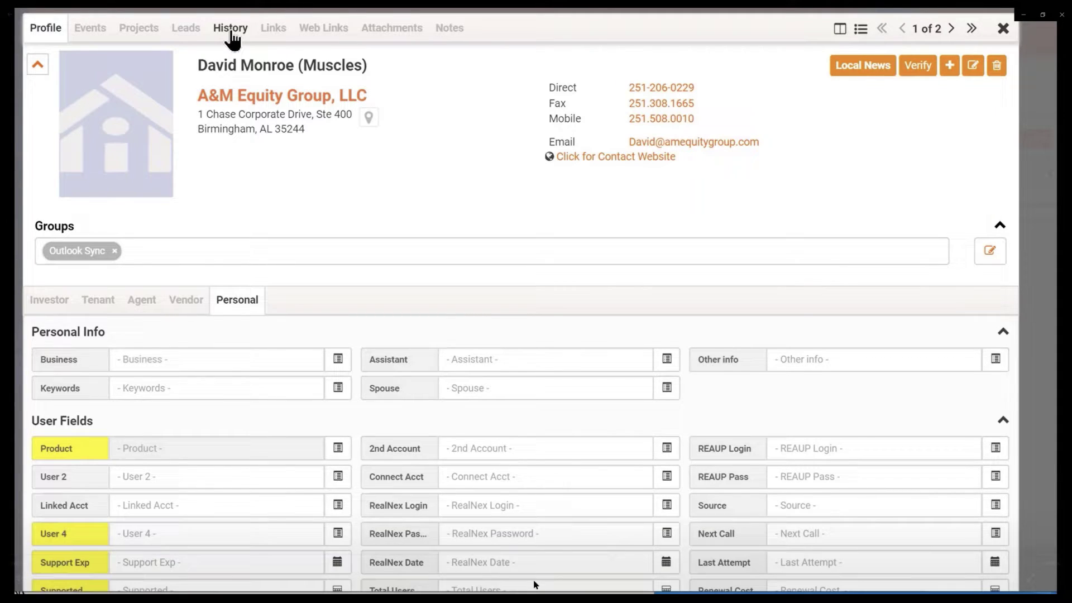
{"action": "left_click", "coordinate": [536, 579]}
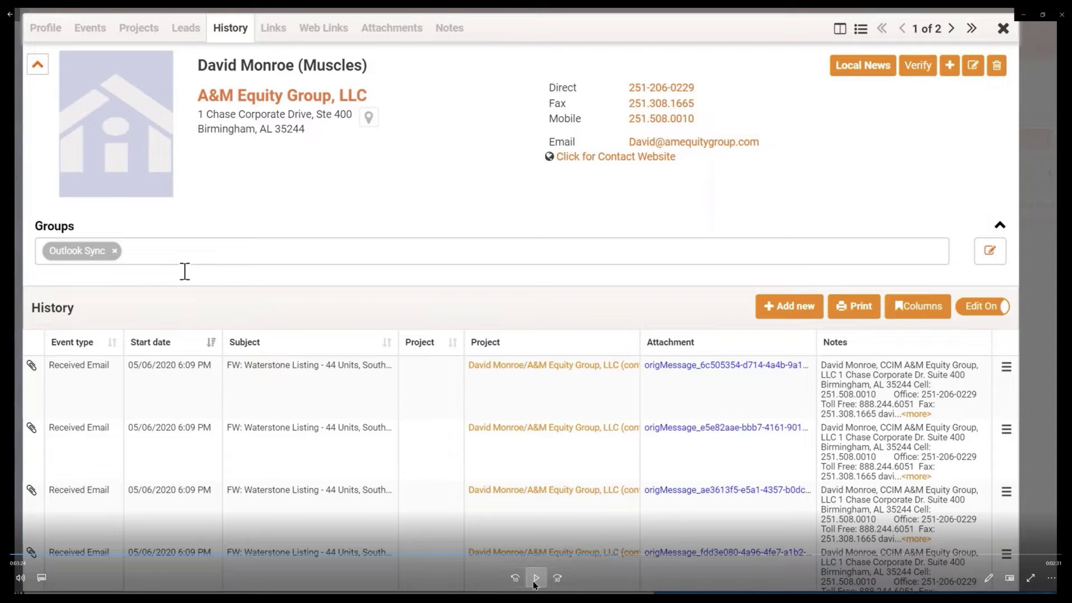
{"action": "left_click", "coordinate": [535, 578]}
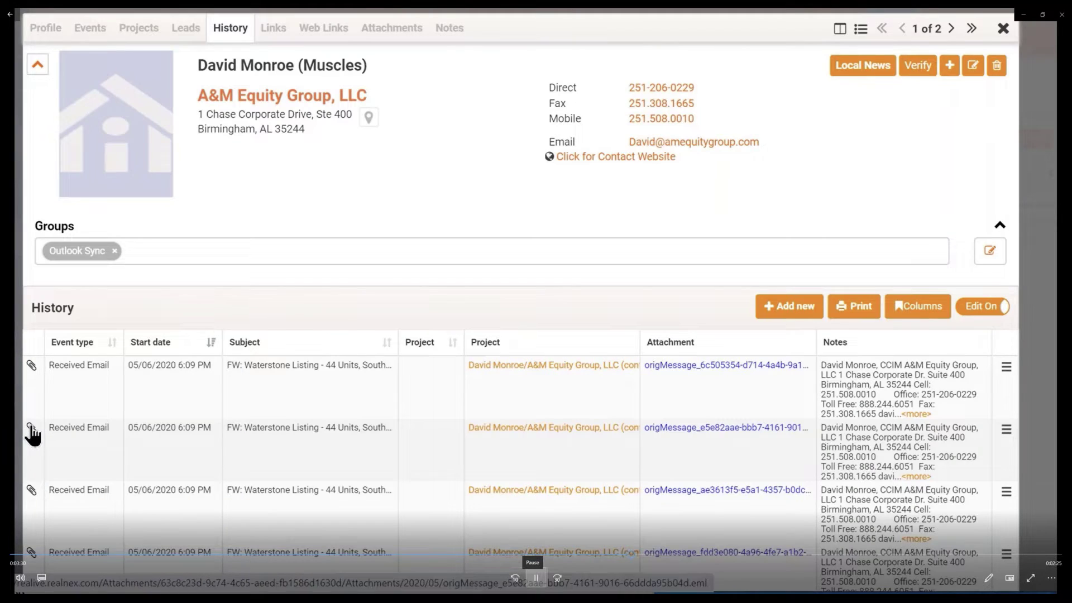
Step: View the FW: Waterstone Listing email in Outlook down to its Coastal Villas flyer
{"action": "left_click", "coordinate": [534, 577]}
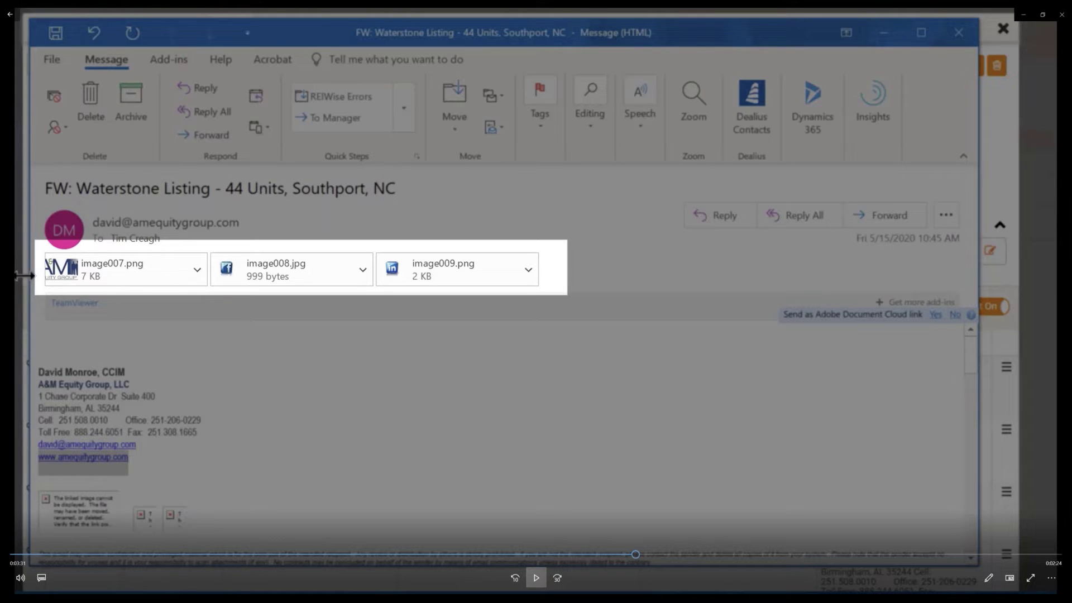
{"action": "left_click", "coordinate": [536, 577]}
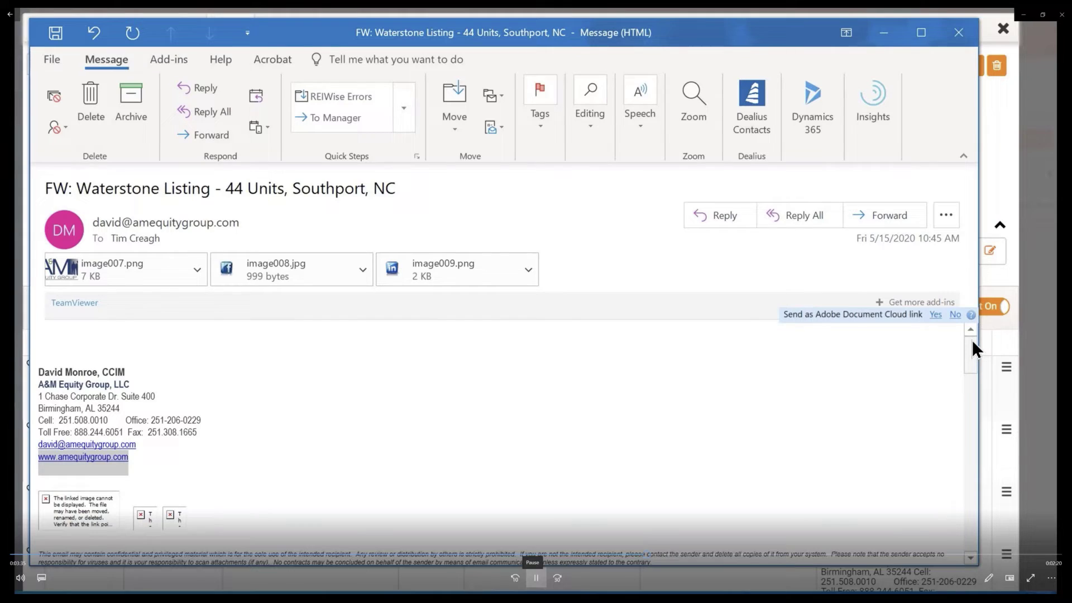
{"action": "left_click", "coordinate": [537, 578]}
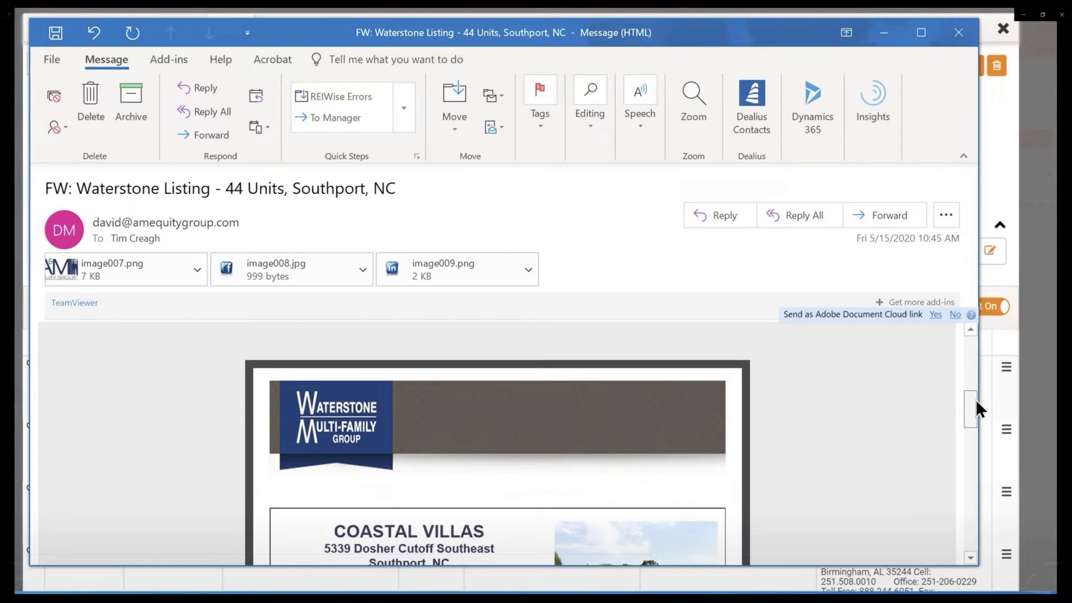
Step: Show the empty Links list on the 2 Governor Park property record
{"action": "left_click", "coordinate": [536, 578]}
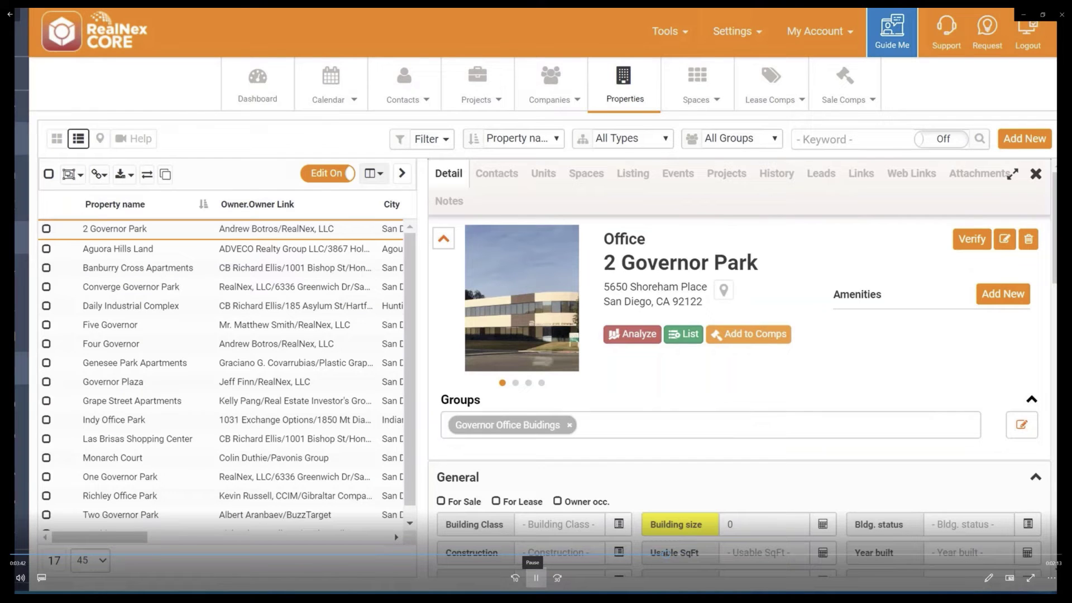
{"action": "left_click", "coordinate": [537, 583]}
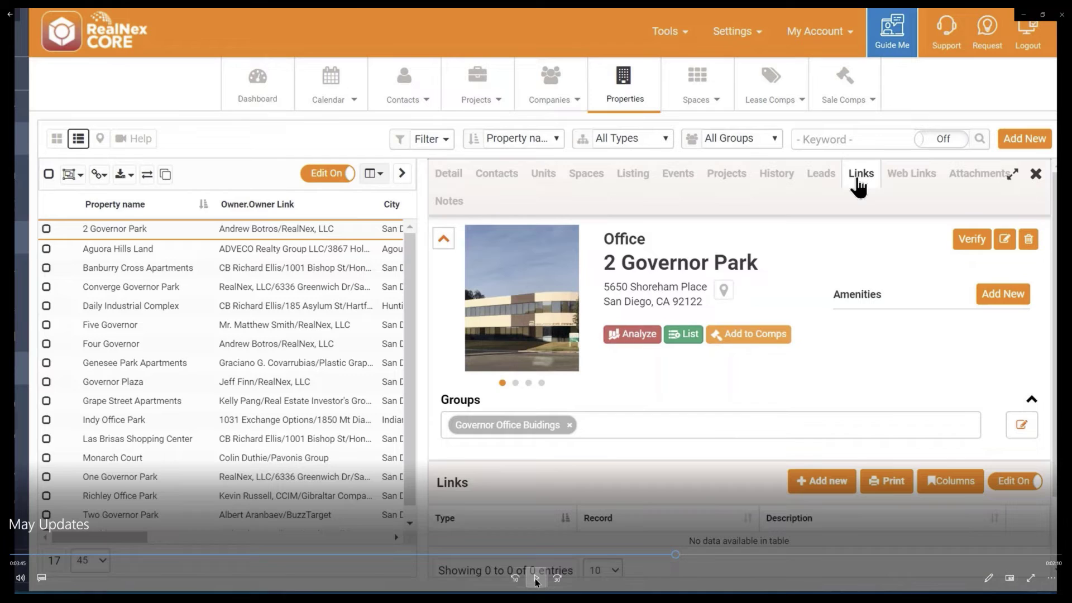